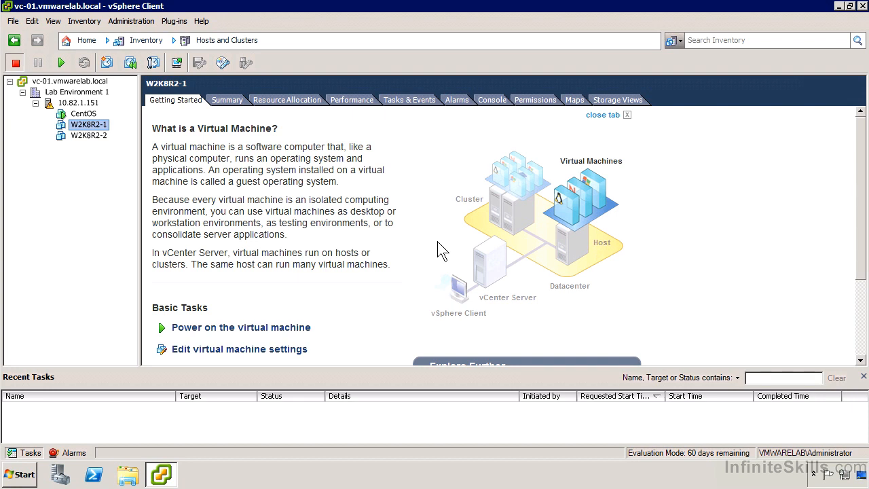
Step: Convert the W2K8R2-1 virtual machine into a template from its Template menu
right_click(102, 129)
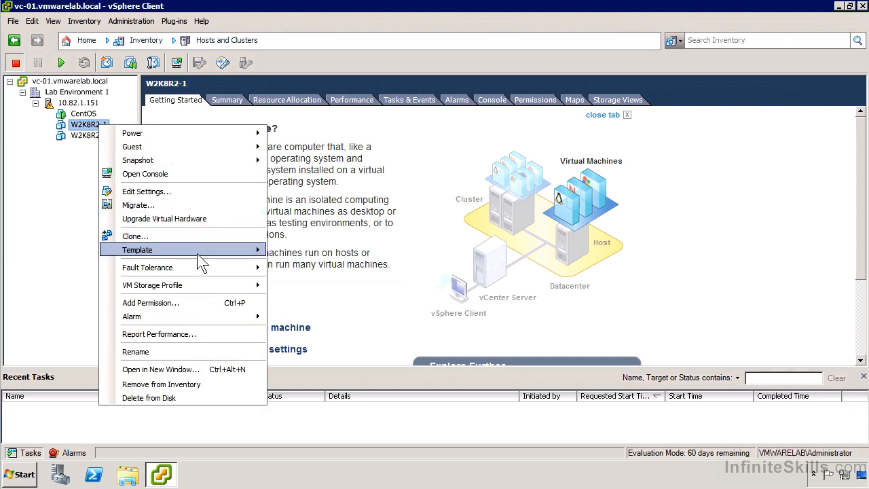
mouse_move(201, 262)
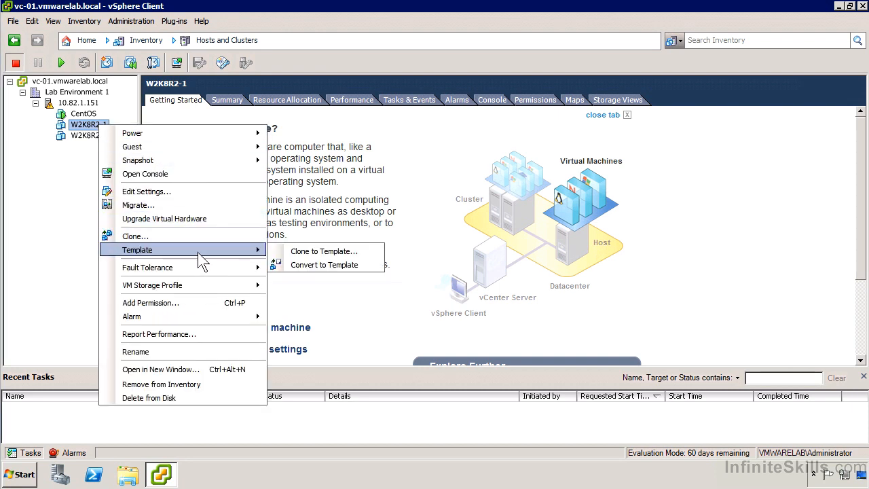
left_click(294, 267)
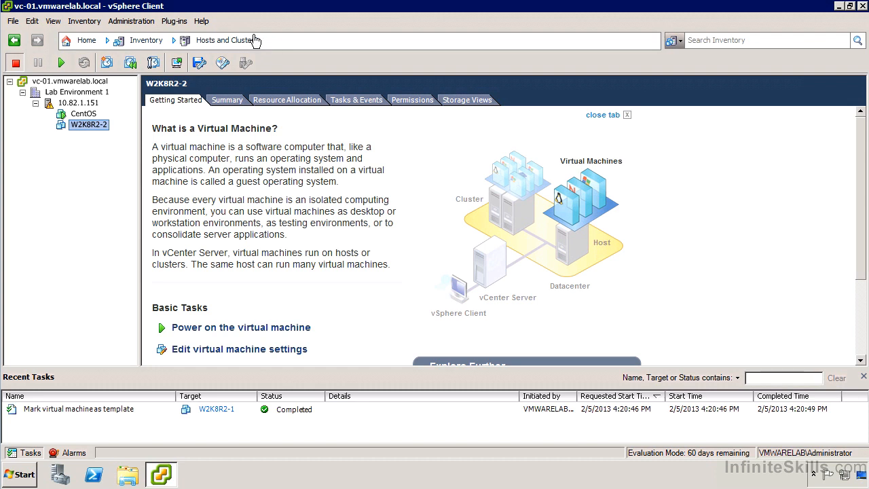
Step: Switch to the VMs and Templates inventory and expand vc-01 and Lab Environment 1
left_click(146, 41)
mouse_move(156, 60)
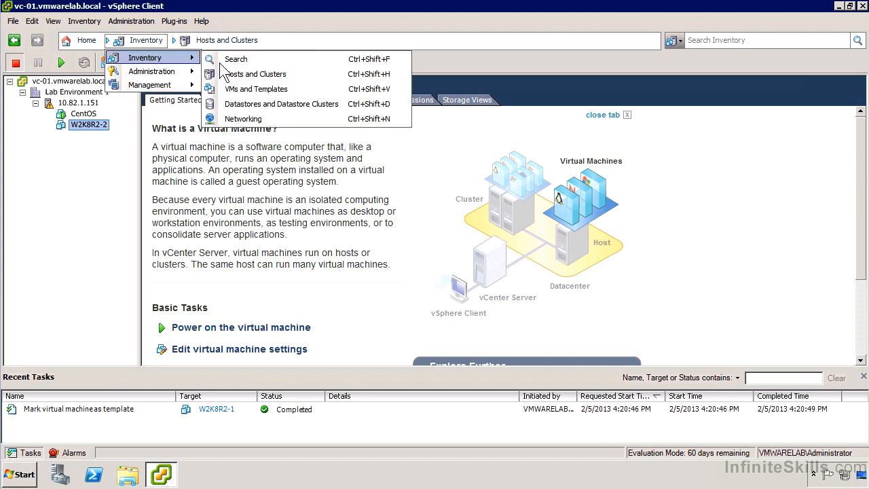
left_click(291, 90)
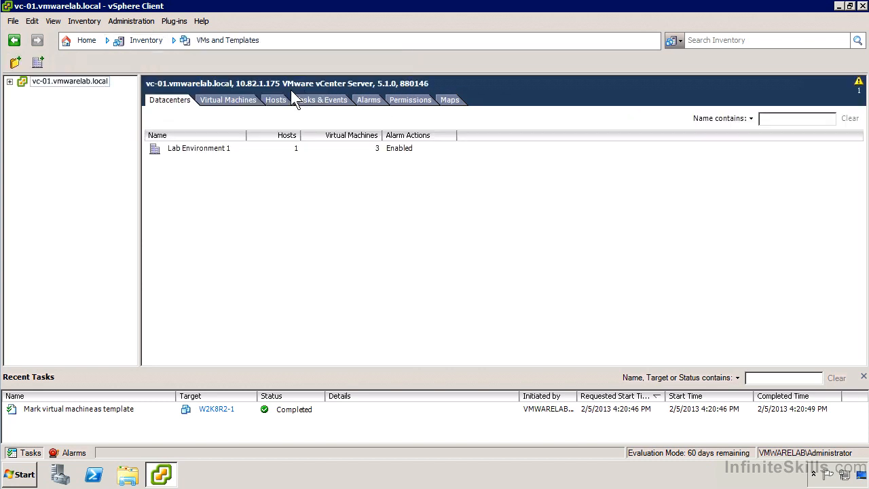
left_click(9, 81)
left_click(21, 93)
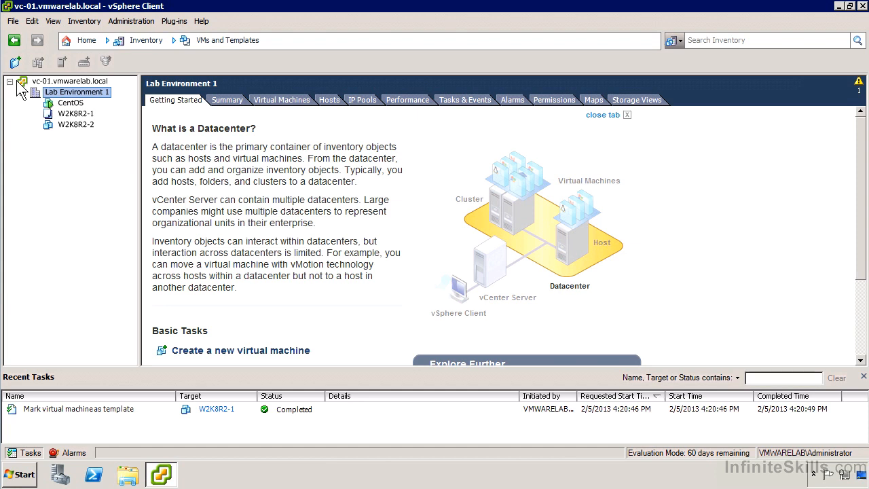
Step: Deploy a new VM named W2K8R2-3 from the W2K8R2-1 template into Lab Environment 1
right_click(88, 114)
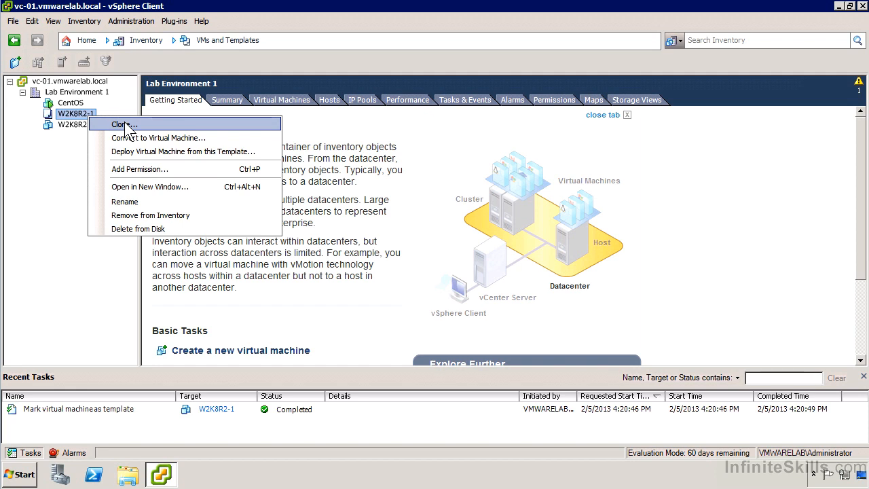
left_click(180, 152)
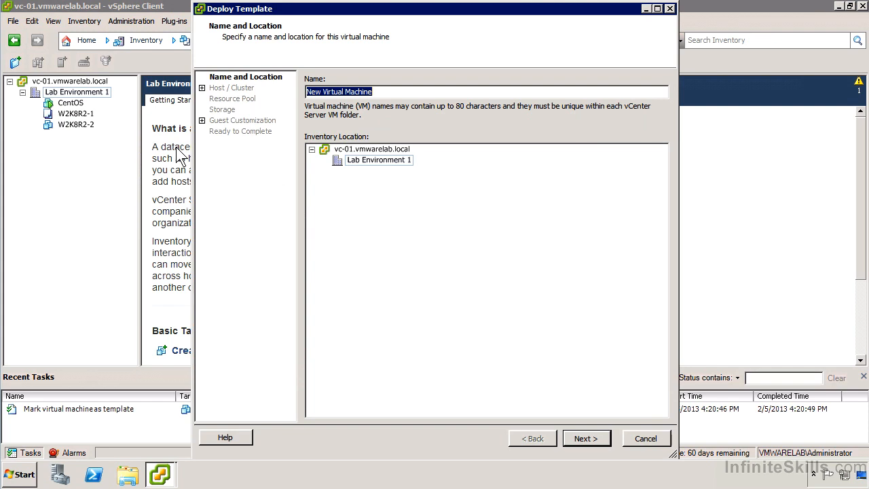
type("W2K")
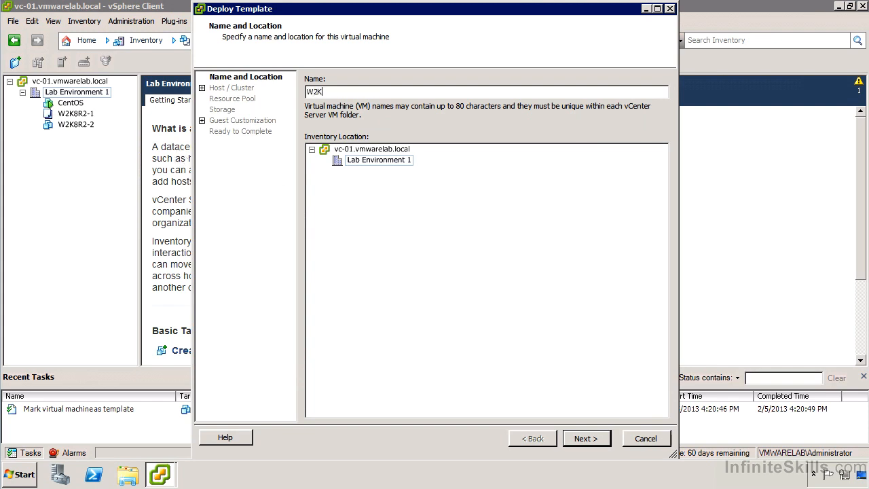
type("8R2-3")
left_click(397, 161)
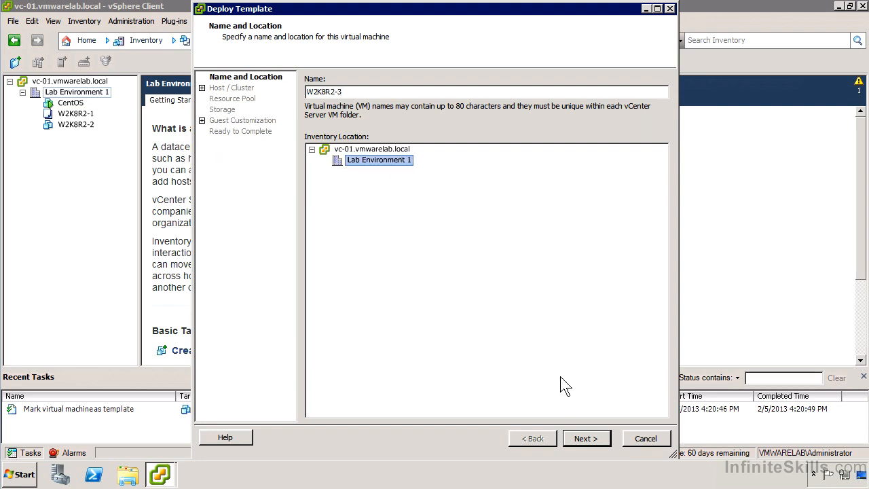
left_click(585, 438)
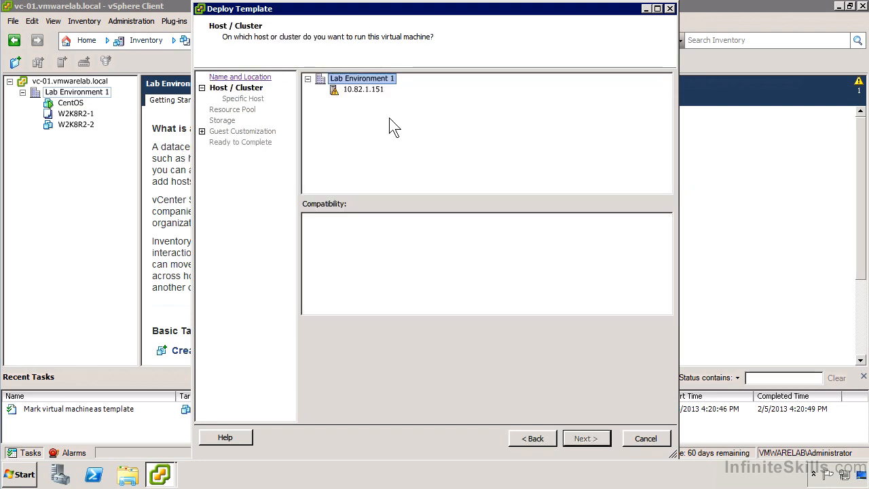
Step: Place the VM on host 10.82.1.151 with thin-provisioned disks on the VMNFS datastore, showing advanced storage settings
left_click(377, 93)
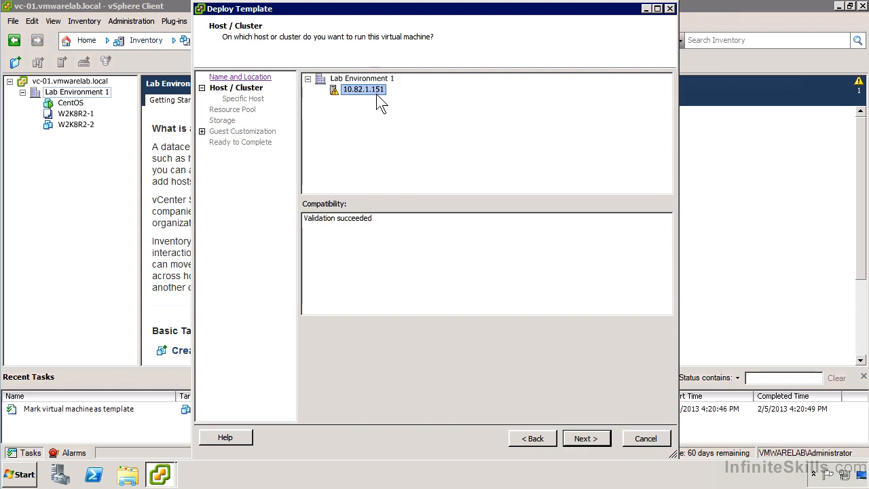
left_click(591, 438)
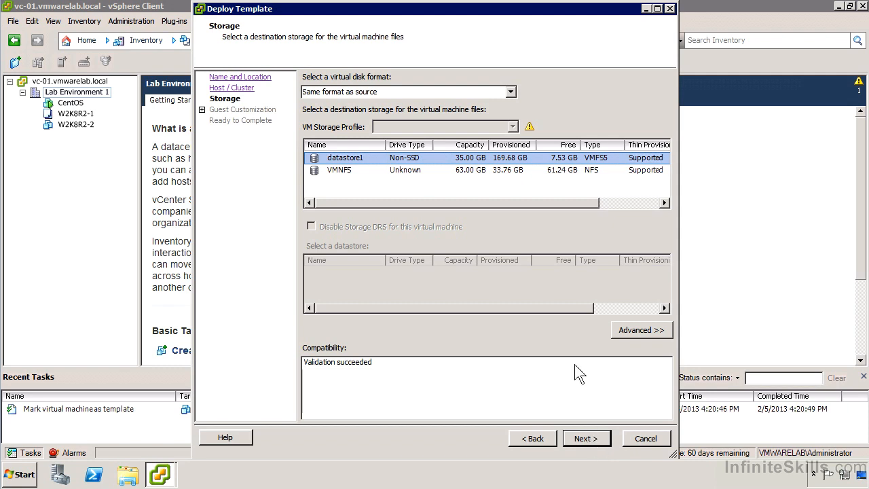
left_click(399, 87)
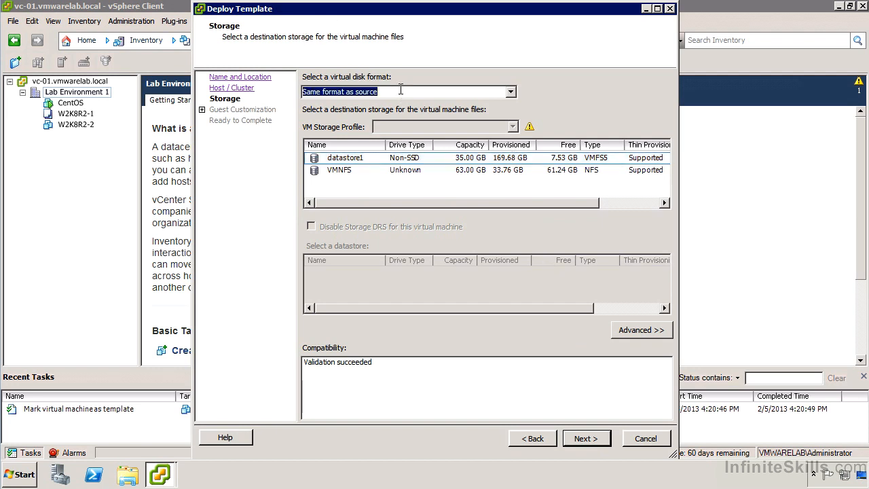
left_click(513, 93)
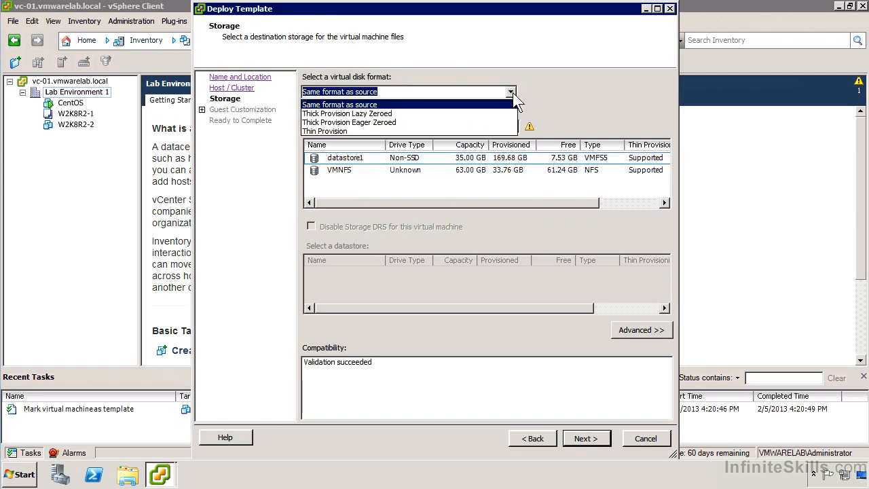
left_click(439, 131)
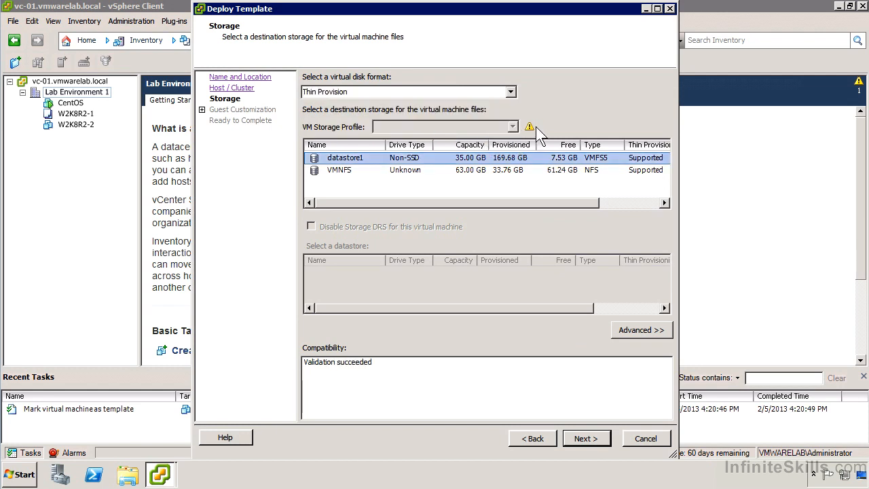
mouse_move(527, 127)
left_click(402, 171)
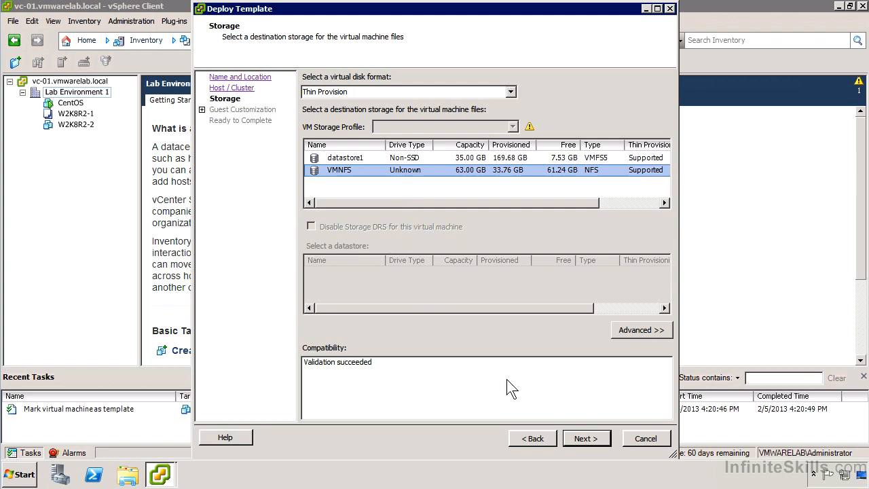
left_click(637, 329)
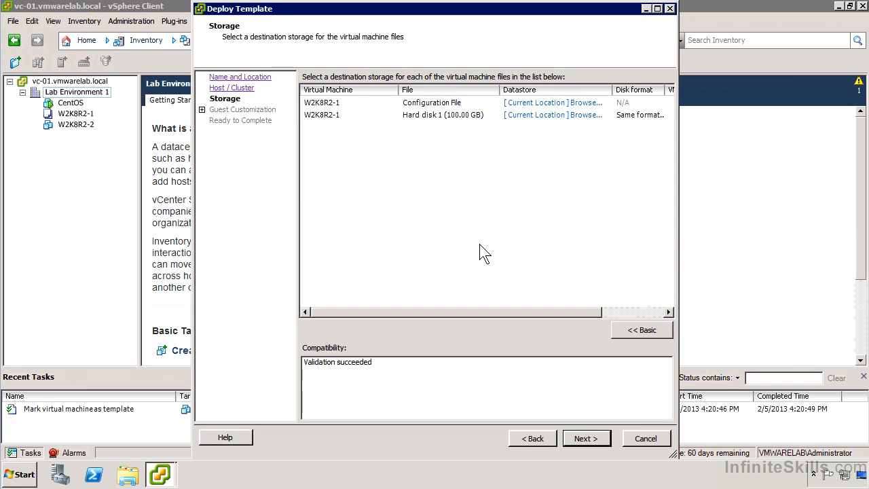
Step: Enable power-on after creation and choose to customize with the Customization Wizard
left_click(585, 440)
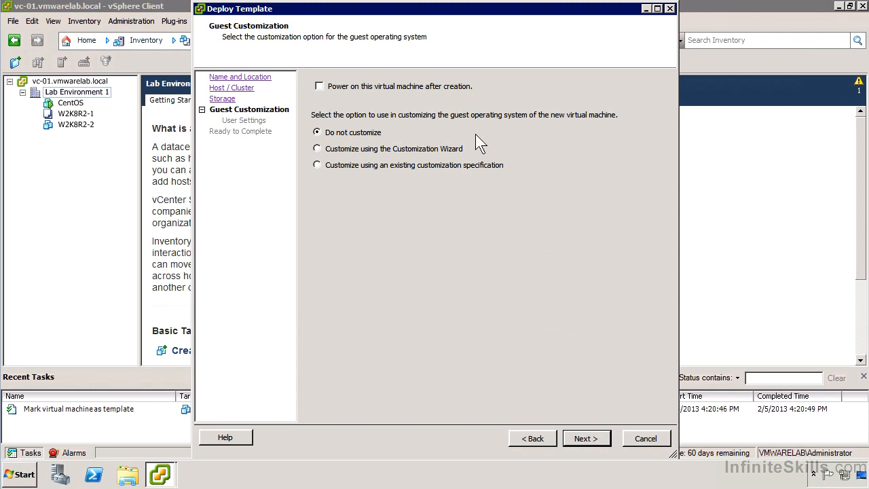
left_click(470, 89)
left_click(574, 438)
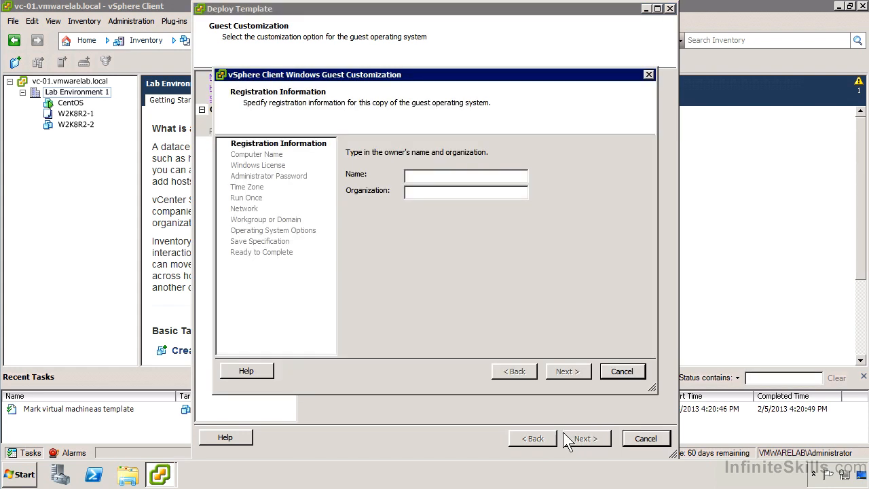
Step: Enter the owner's name and organization InfiniteSkills, and use the virtual machine name as computer name
left_click(448, 178)
type("Glen Martin")
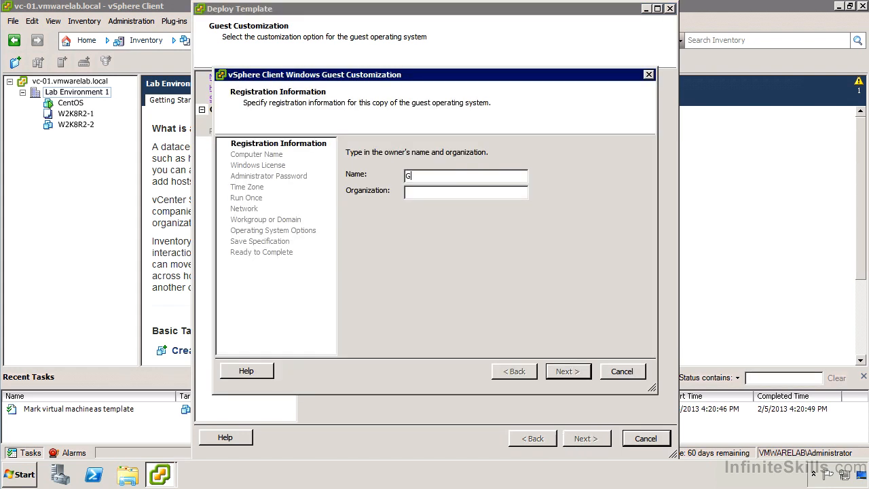
key("Tab")
type("InfiniteSkills")
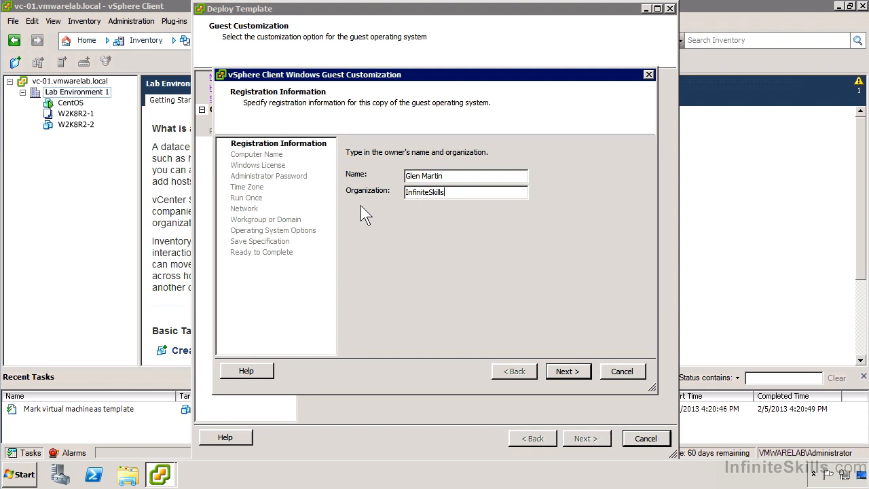
left_click(574, 373)
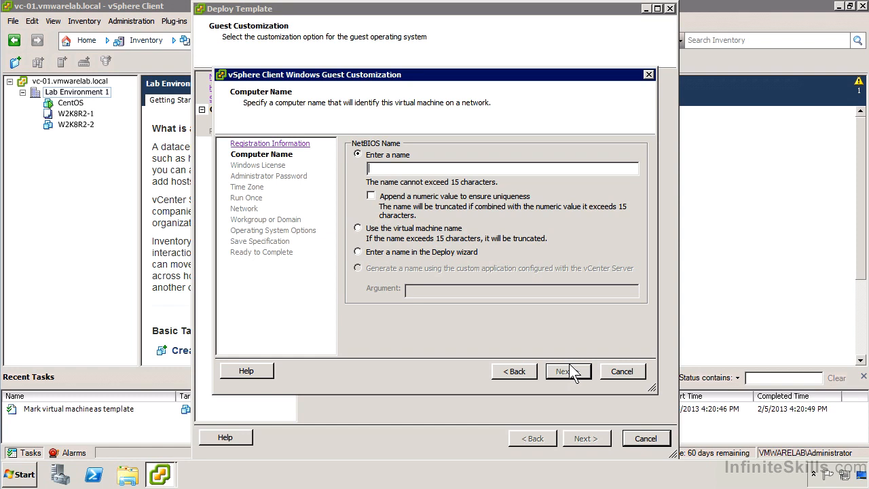
left_click(459, 230)
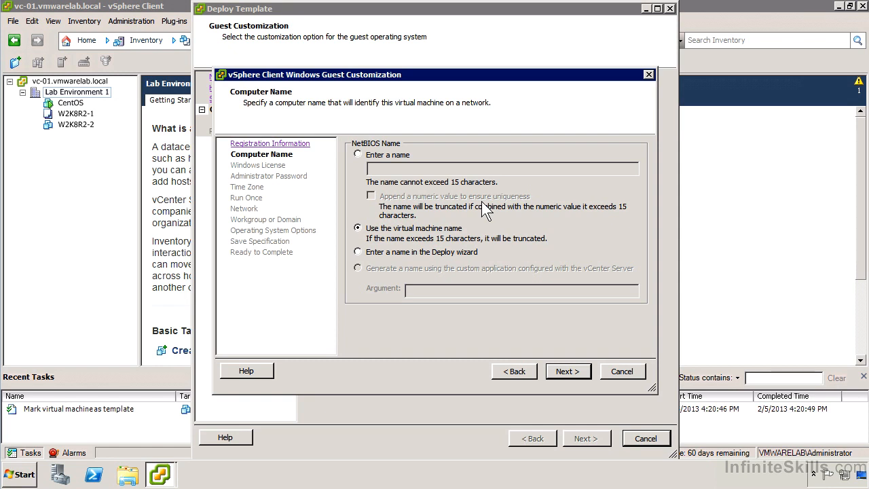
key("Return")
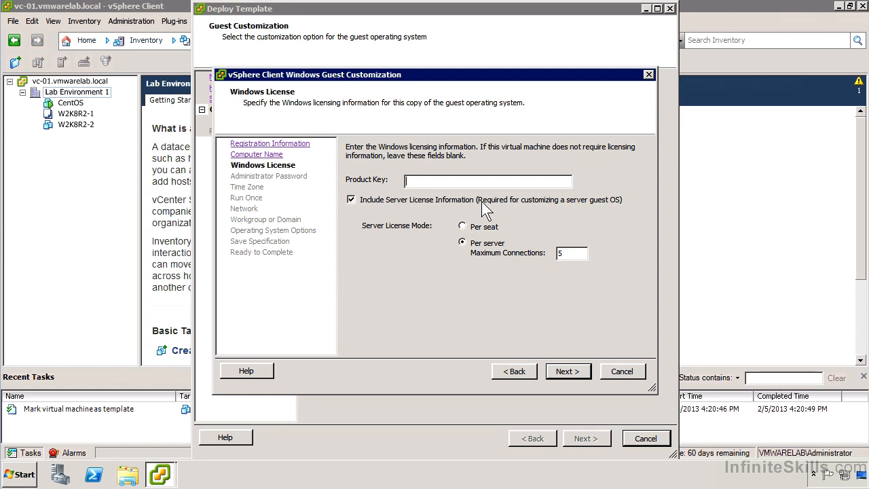
Step: Enter and confirm the Administrator password
left_click(584, 376)
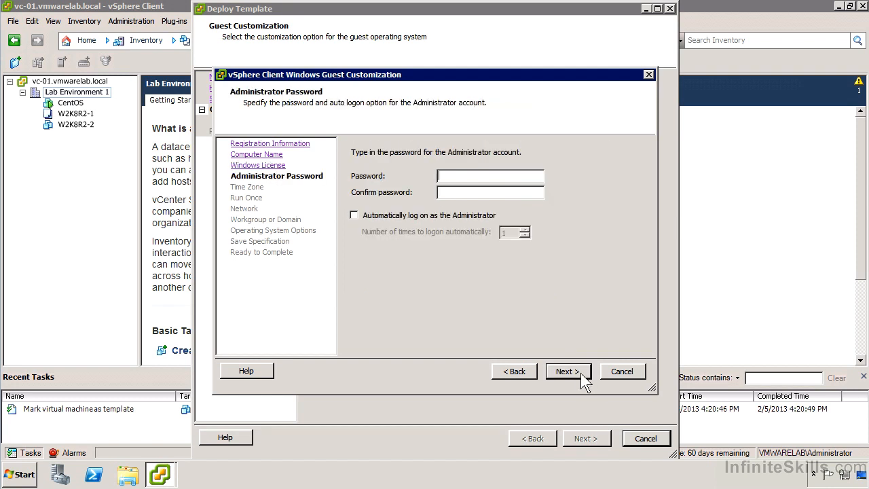
type("********")
key("Tab")
type("********")
Step: Choose the New York time zone and skip run-once commands to reach network settings
left_click(579, 373)
left_click(612, 160)
scroll(524, 196, "up", 3)
left_click(524, 182)
left_click(559, 374)
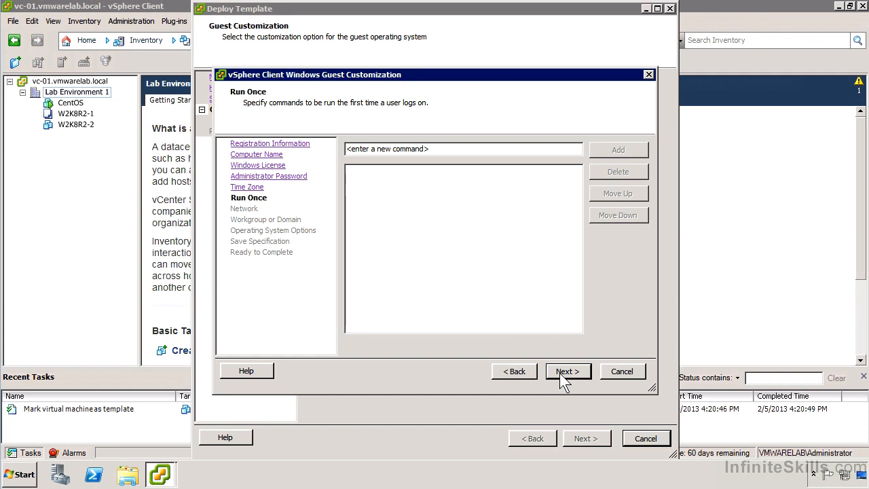
left_click(559, 373)
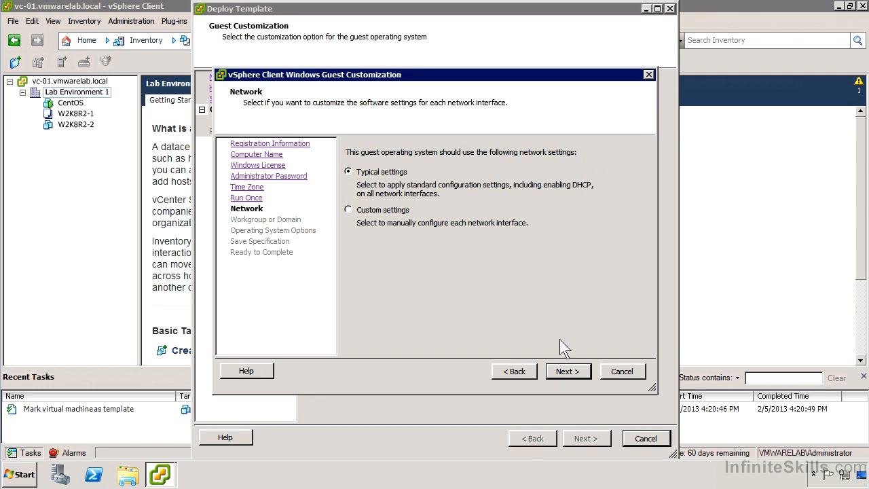
Step: Keep typical network settings and join the vmwarelab.local Windows Server domain
left_click(561, 375)
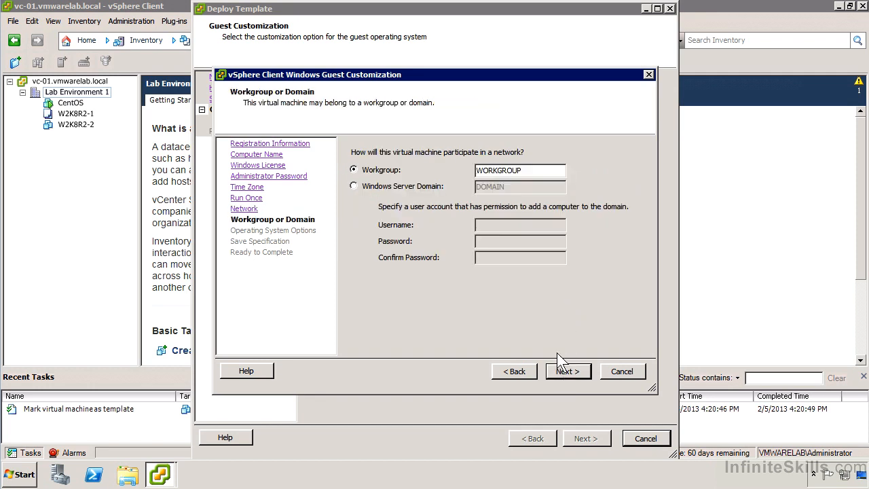
left_click(411, 186)
left_click_drag(514, 187, 462, 187)
type("vmwarelab.local")
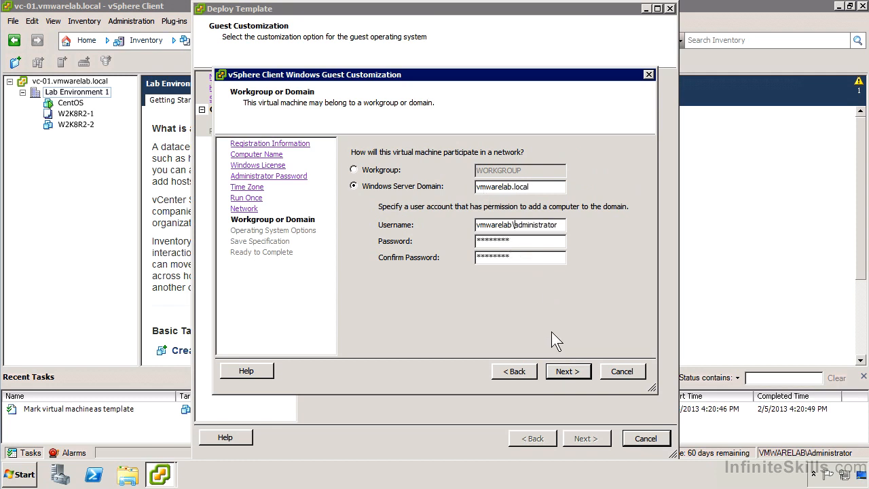
left_click(555, 371)
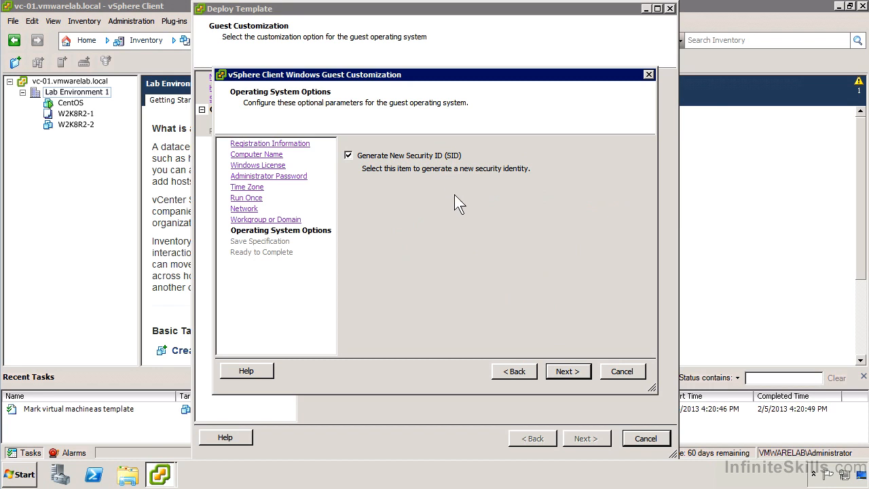
Step: Save the customization specification as 'Typical Windows 2008 Settings'
left_click(557, 370)
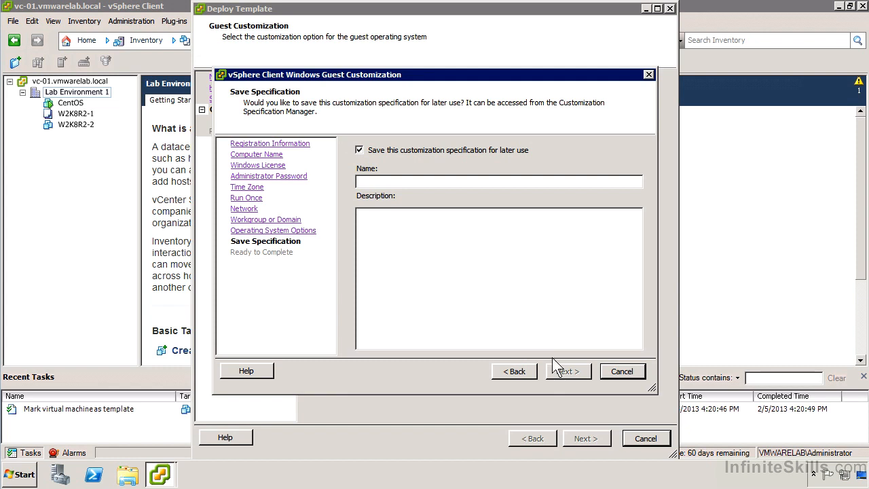
left_click(572, 184)
type("Typ")
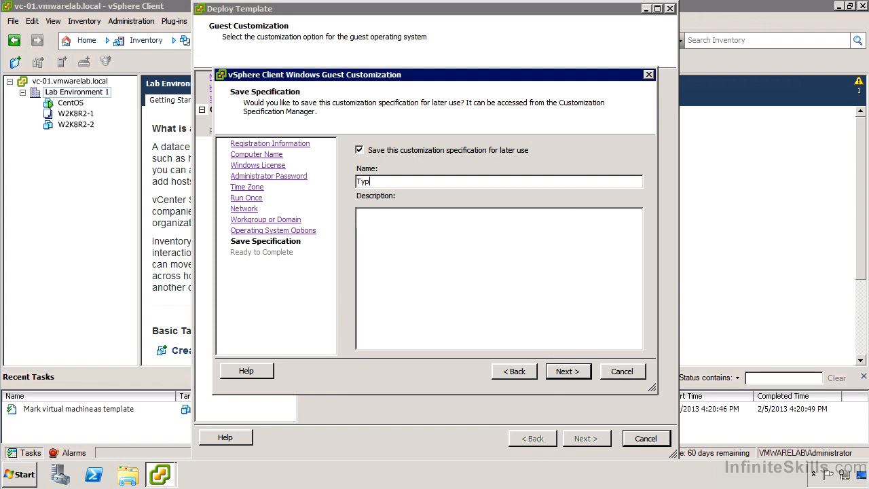
type("ical Windows 2008 Settings")
key("Return")
key("Return")
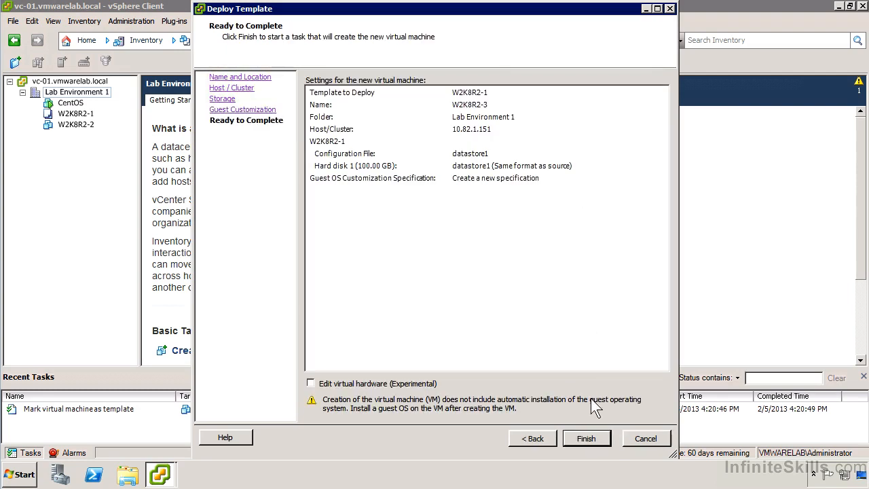
Step: Finish the wizard to start cloning W2K8R2-3 from the W2K8R2-1 template
left_click(575, 441)
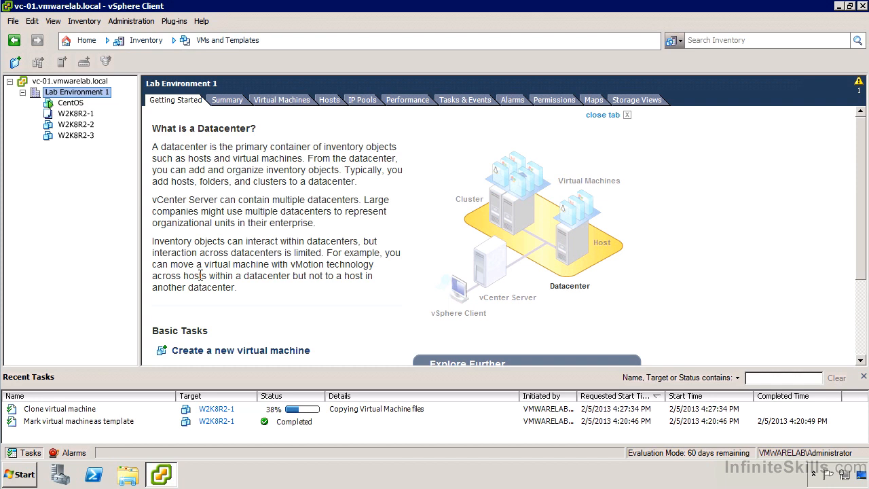
Step: Deploy a new VM named W2K8R2-4 from the W2K8R2-1 template onto host 10.82.1.151
right_click(84, 114)
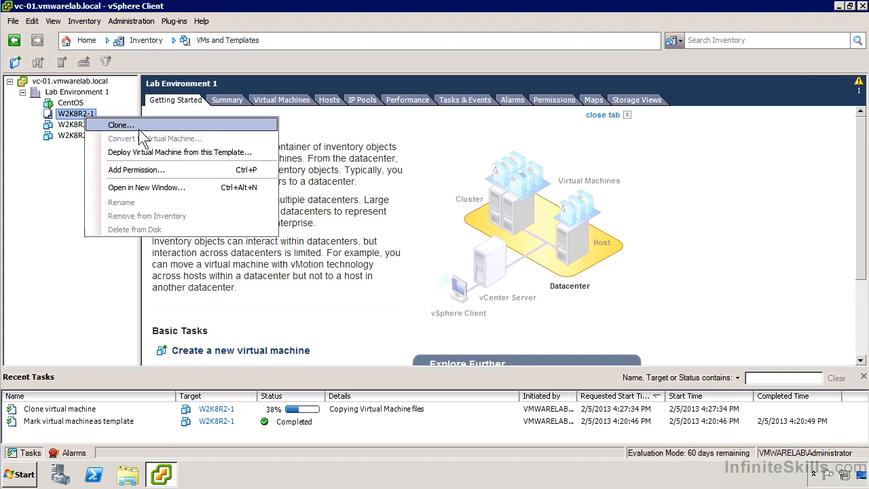
left_click(185, 146)
type("W2K8R2-4")
key("Return")
left_click(352, 89)
left_click(580, 438)
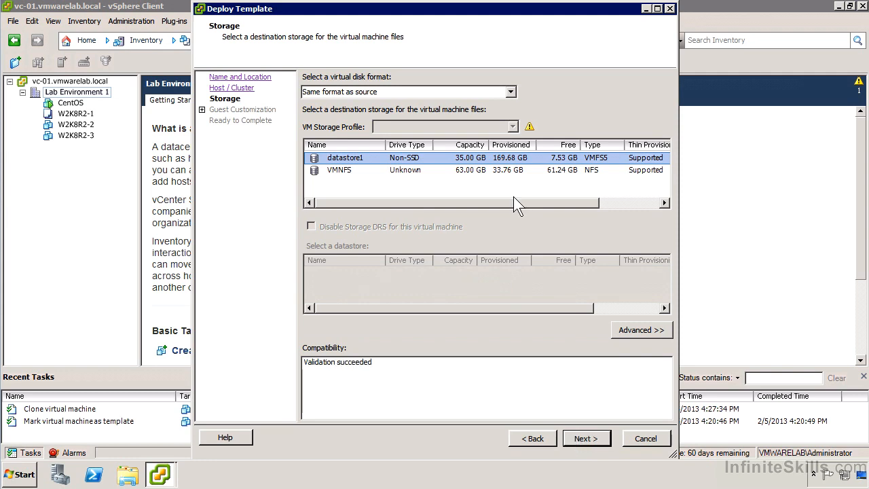
Step: Store W2K8R2-4 on VMNFS, apply the Typical Windows 2008 Settings specification, and finish deployment
left_click(522, 173)
left_click(584, 440)
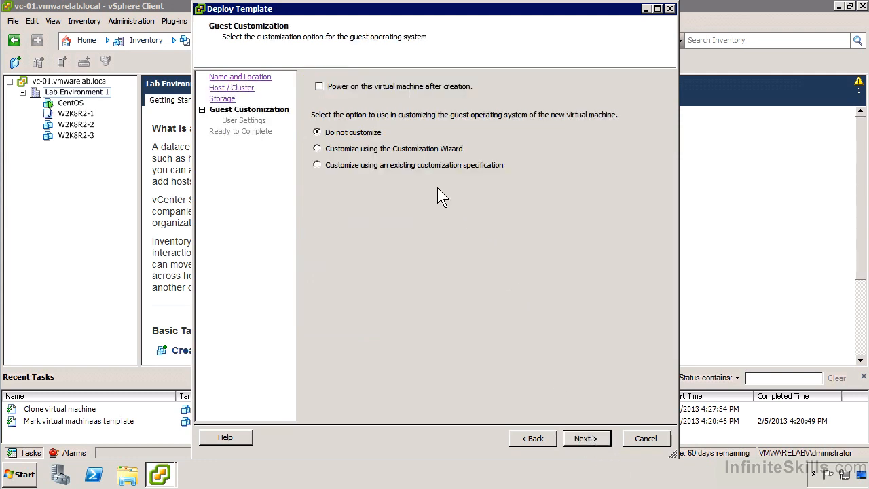
left_click(409, 165)
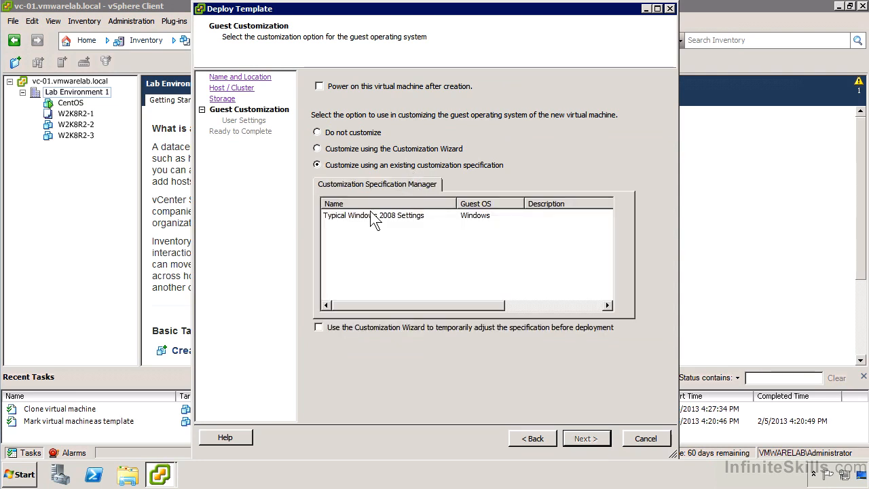
left_click(377, 216)
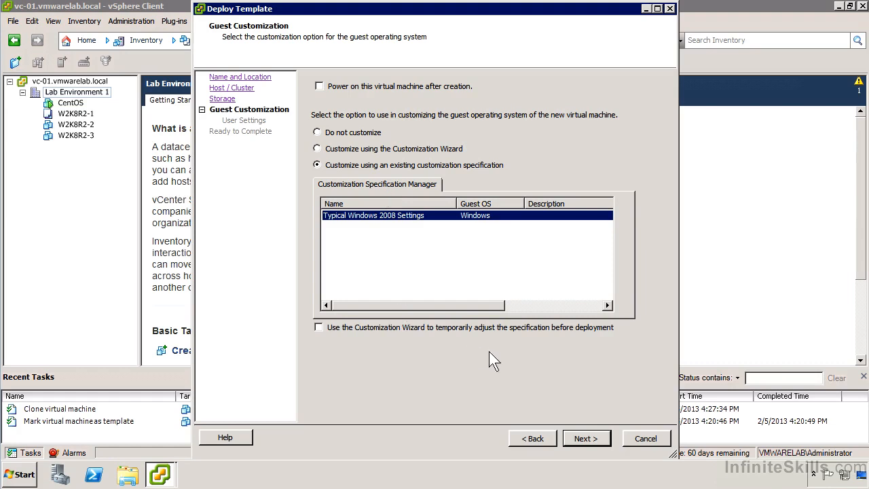
left_click(581, 432)
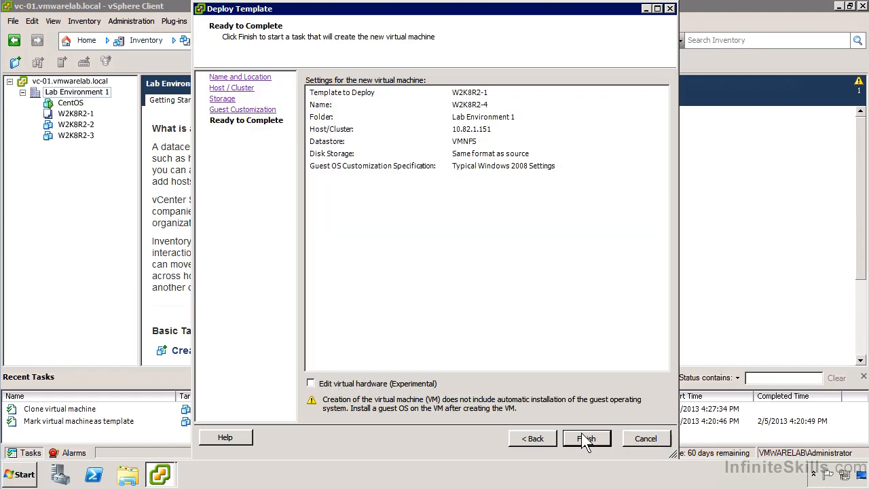
left_click(581, 433)
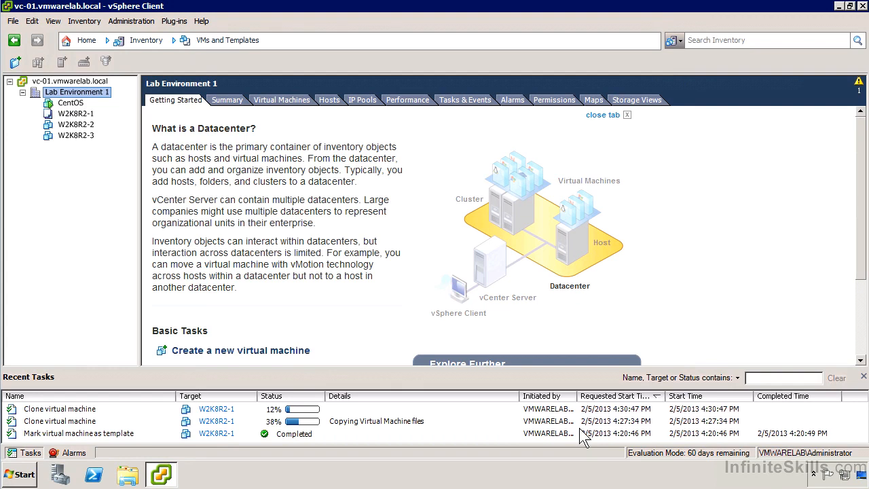